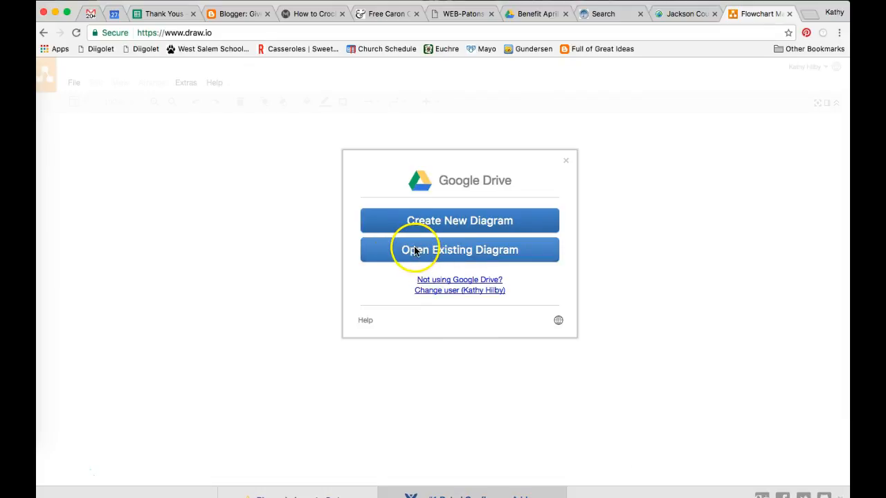
- Create a new blank diagram in Google Drive after browsing the Flowcharts templates
{"action": "left_click", "coordinate": [412, 220]}
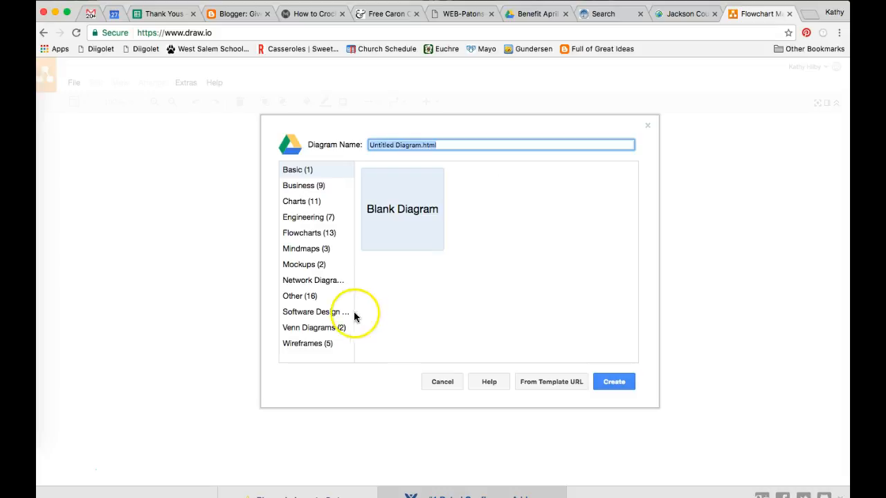
{"action": "left_click", "coordinate": [308, 238]}
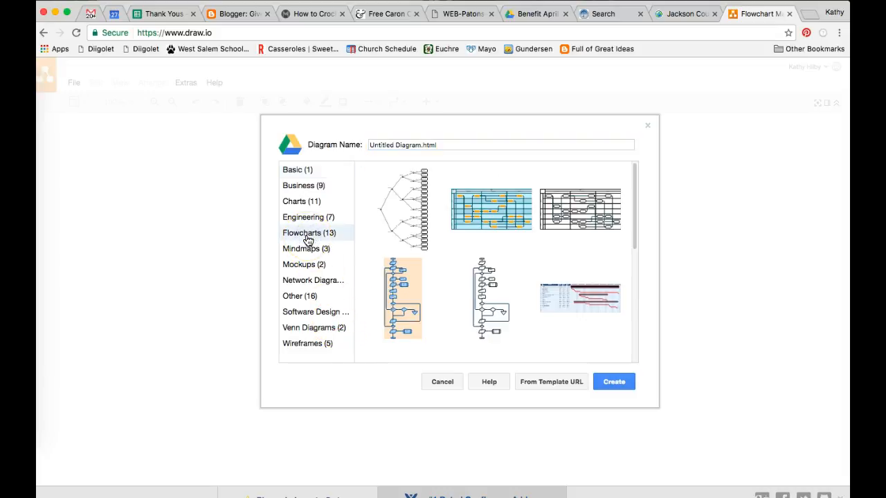
{"action": "scroll", "coordinate": [416, 333], "scroll_direction": "down", "scroll_amount": 1}
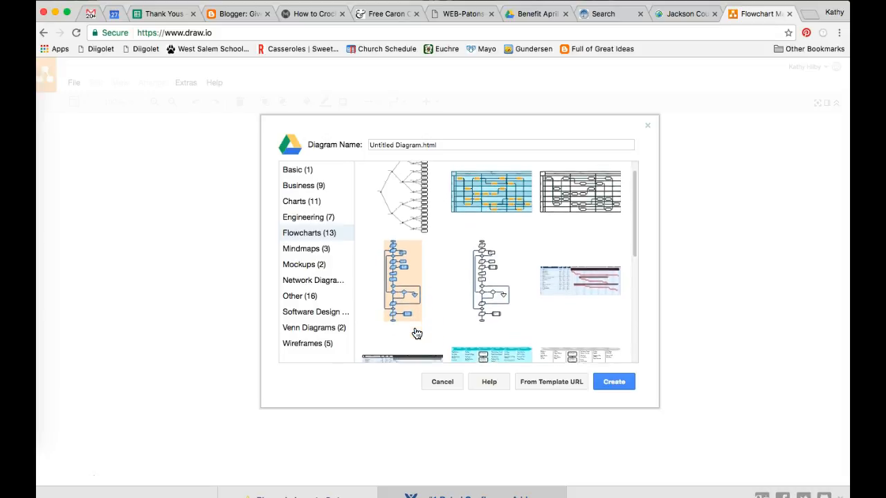
{"action": "scroll", "coordinate": [417, 332], "scroll_direction": "up", "scroll_amount": 1}
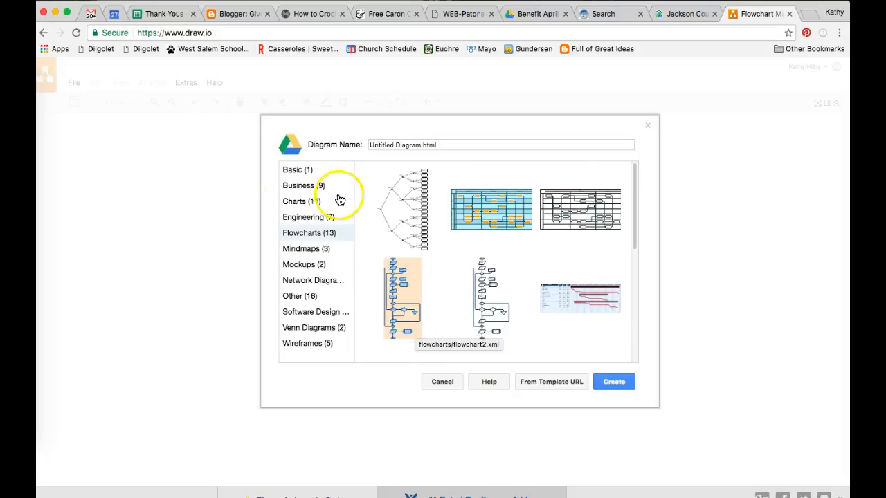
{"action": "left_click", "coordinate": [292, 170]}
{"action": "left_click", "coordinate": [615, 385]}
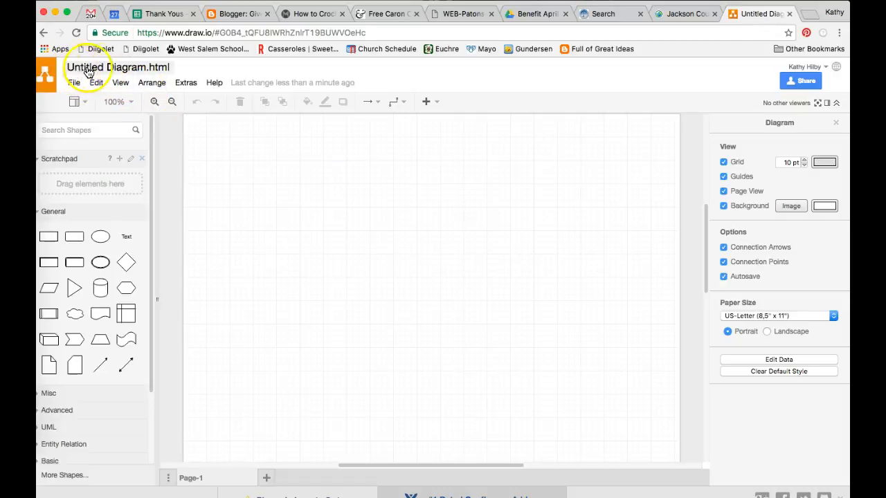
- Rename the diagram as Sample2.html
{"action": "left_click", "coordinate": [140, 70]}
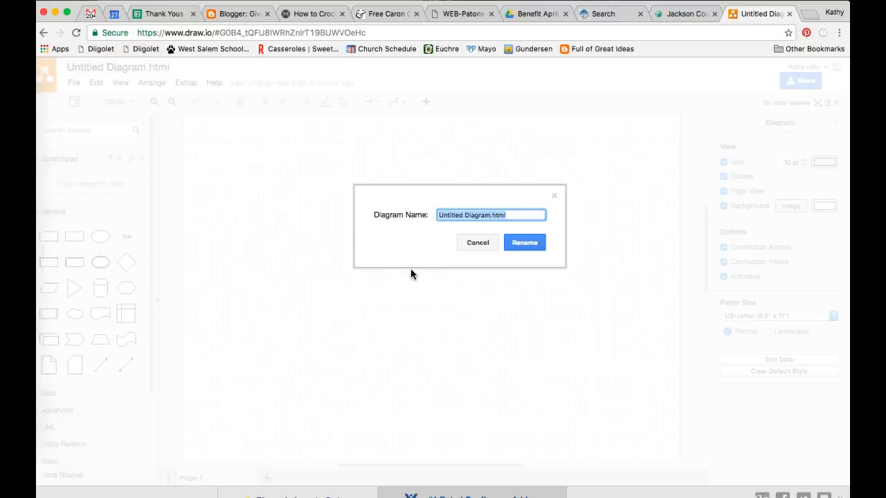
{"action": "left_click_drag", "start_coordinate": [489, 215], "coordinate": [377, 209]}
{"action": "type", "text": "Sample"}
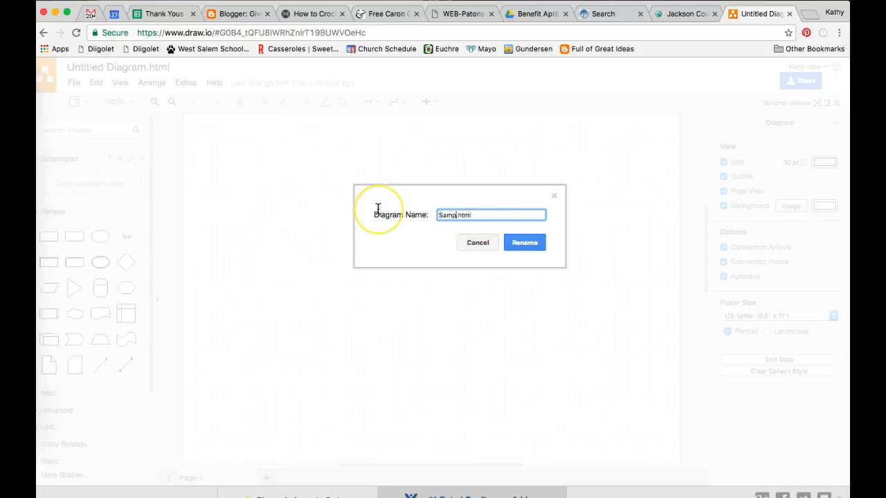
{"action": "type", "text": "2"}
{"action": "left_click", "coordinate": [512, 244]}
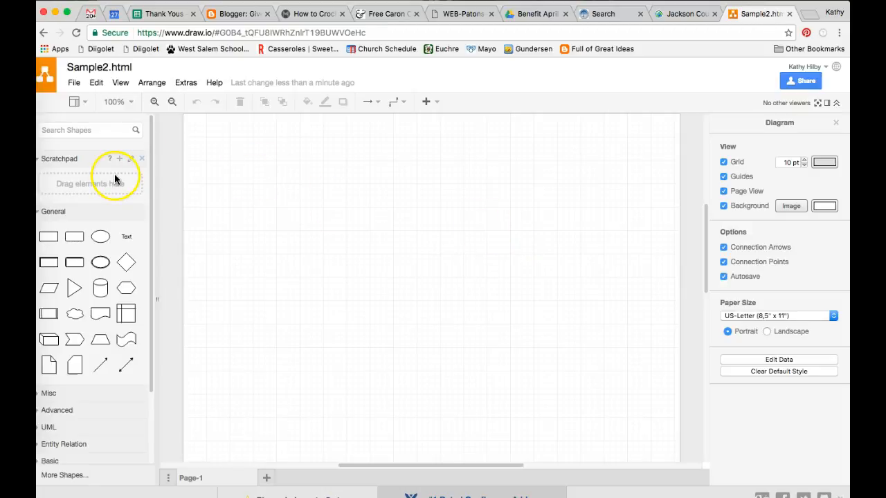
- Expand the Flowchart shape library so its shapes are available
{"action": "scroll", "coordinate": [114, 365], "scroll_direction": "down", "scroll_amount": 3}
{"action": "left_click", "coordinate": [98, 374]}
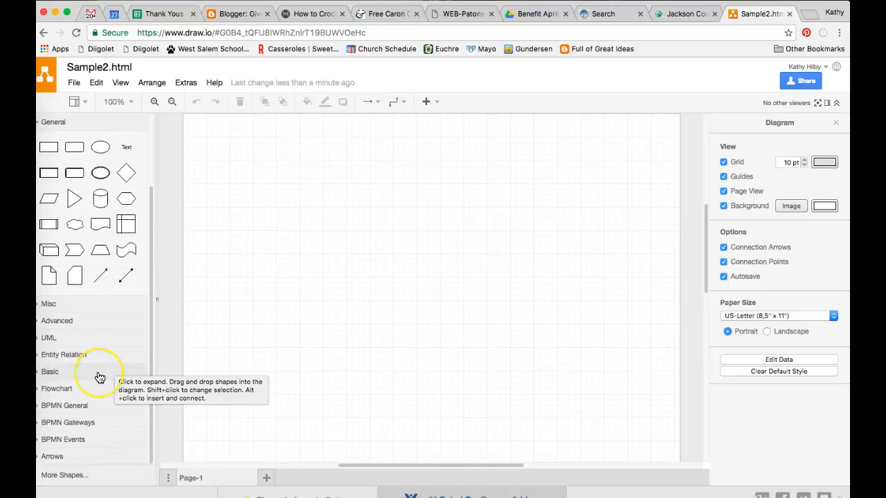
{"action": "left_click", "coordinate": [52, 391]}
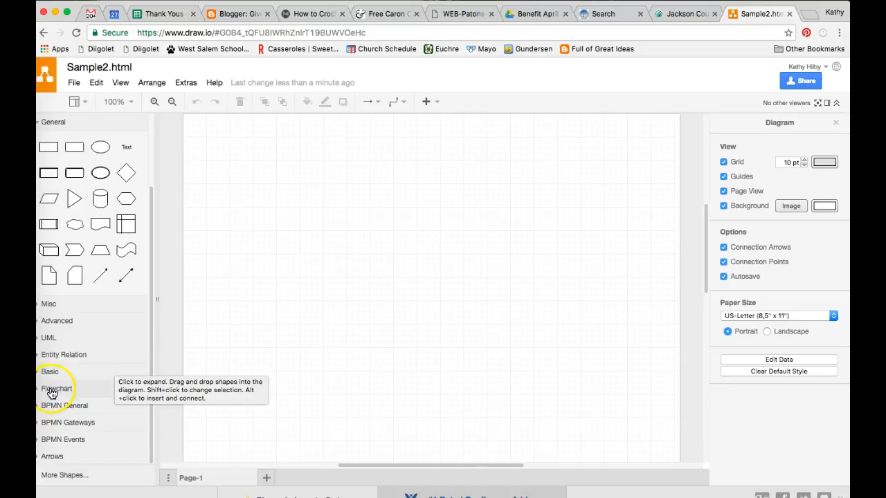
{"action": "scroll", "coordinate": [59, 395], "scroll_direction": "down", "scroll_amount": 5}
{"action": "scroll", "coordinate": [61, 395], "scroll_direction": "down", "scroll_amount": 1}
{"action": "mouse_move", "coordinate": [62, 396]}
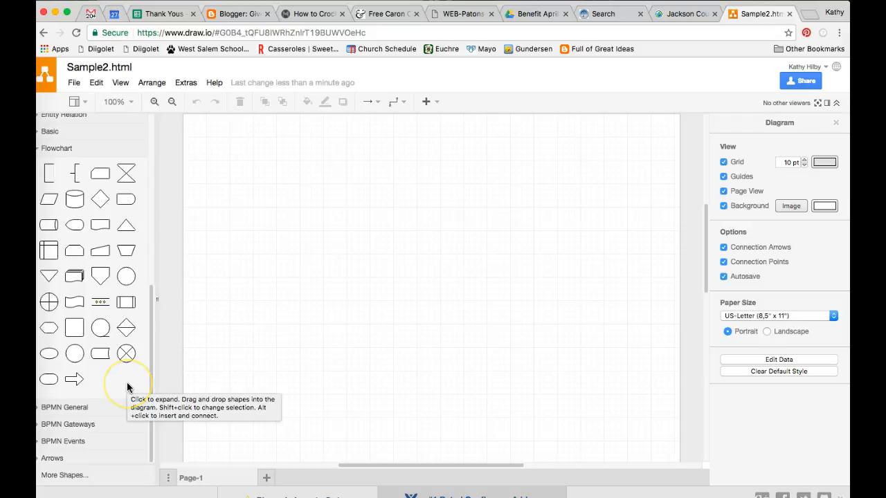
- Add a flowchart ellipse with the light blue style, label it "Start", and shift it slightly down from the page's upper edge
{"action": "mouse_move", "coordinate": [51, 359]}
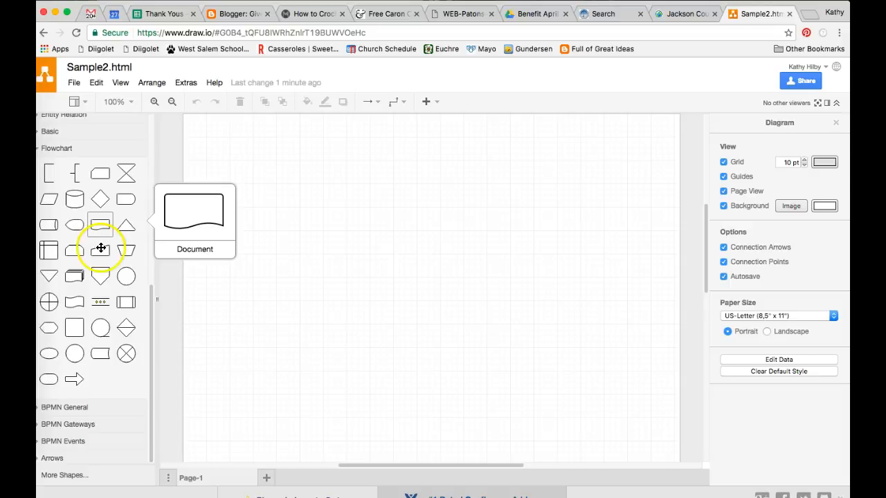
{"action": "left_click", "coordinate": [48, 355]}
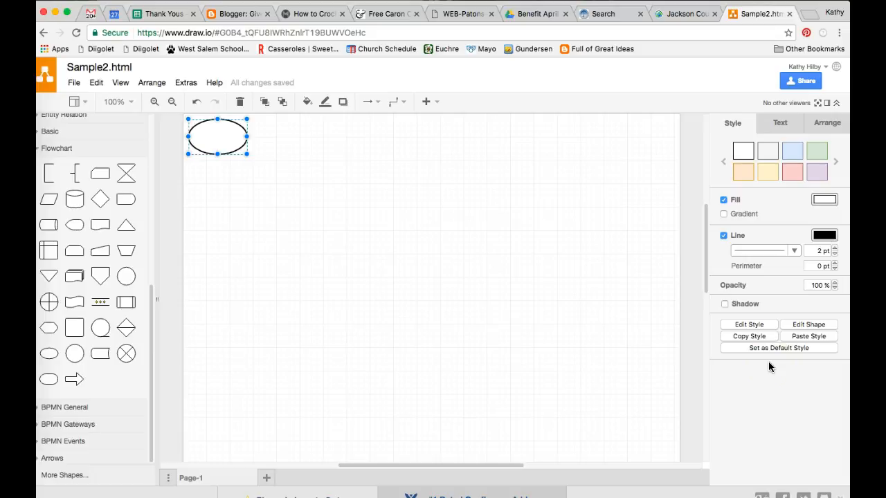
{"action": "left_click", "coordinate": [791, 151]}
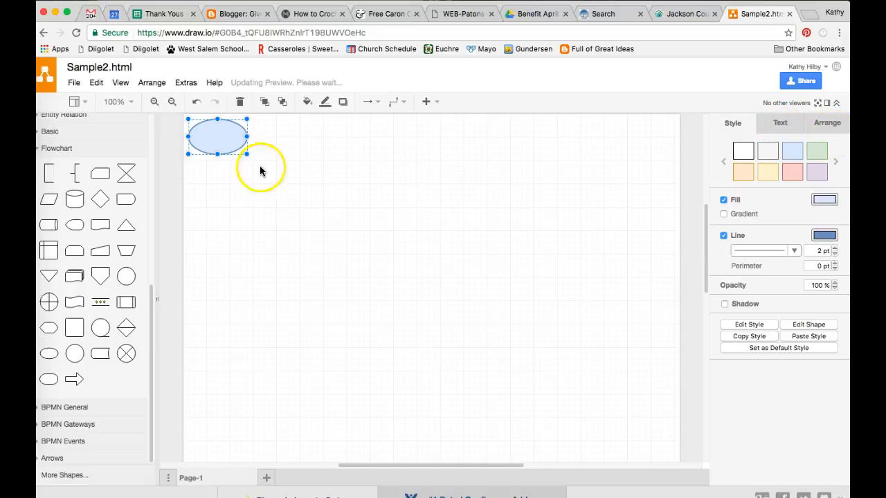
{"action": "double_click", "coordinate": [219, 138]}
{"action": "type", "text": "Start"}
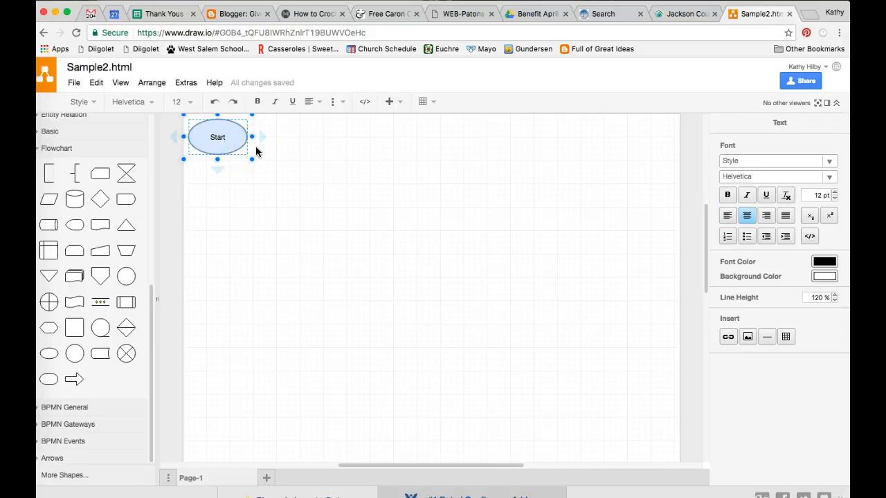
{"action": "mouse_move", "coordinate": [220, 132]}
{"action": "left_mouse_down"}
{"action": "mouse_move", "coordinate": [249, 148]}
{"action": "mouse_move", "coordinate": [229, 152]}
{"action": "mouse_move", "coordinate": [223, 139]}
{"action": "left_mouse_up"}
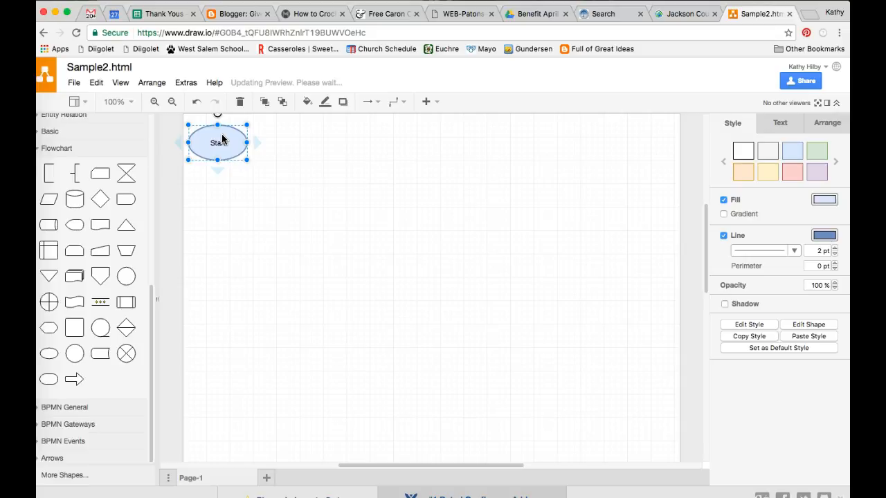
- Add a Document shape below the Start ellipse and label it "Create plan"
{"action": "left_click", "coordinate": [99, 227]}
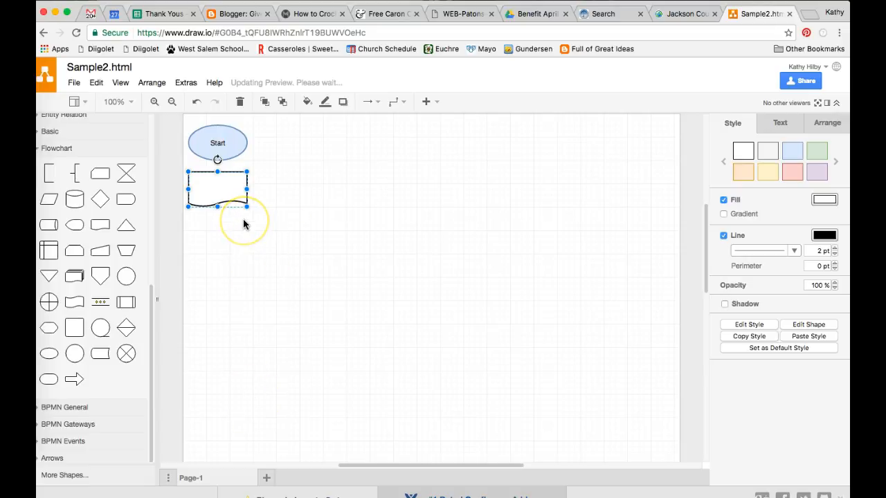
{"action": "double_click", "coordinate": [215, 187]}
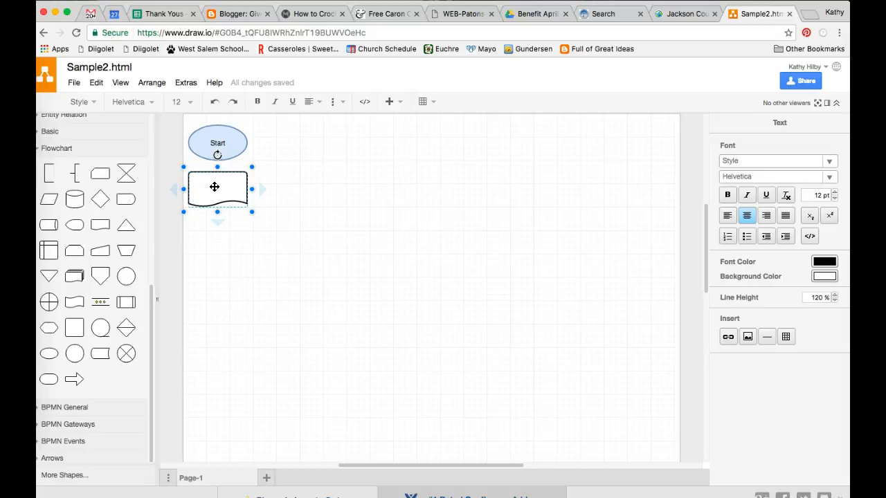
{"action": "type", "text": "Create plan"}
{"action": "left_click", "coordinate": [240, 251]}
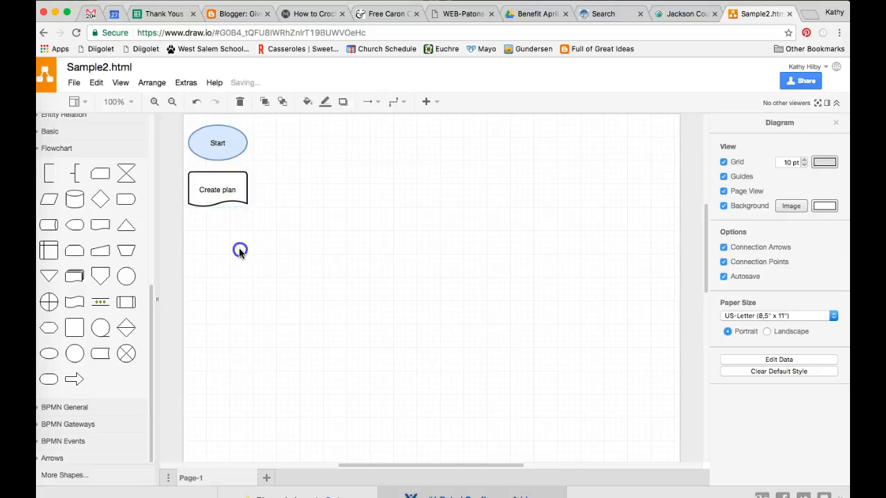
- Connect the Start ellipse to the Create plan shape with an arrow and move Create plan slightly down to lengthen it
{"action": "left_click", "coordinate": [218, 153]}
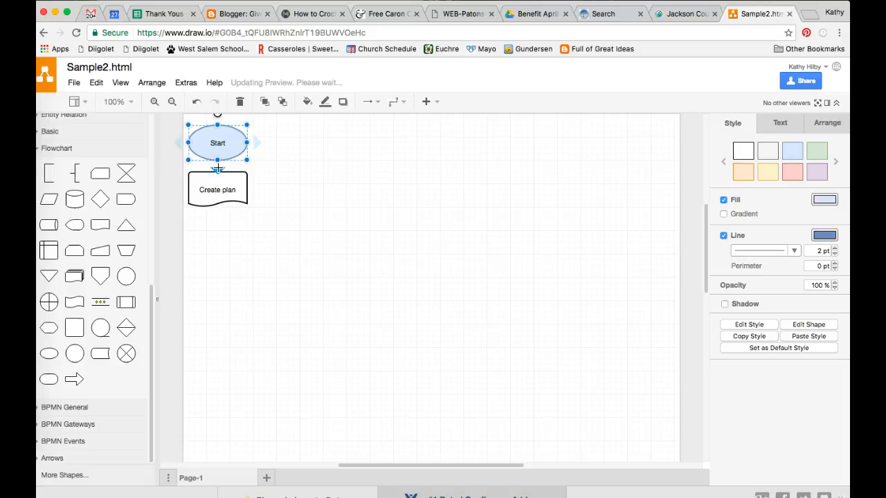
{"action": "left_click", "coordinate": [218, 168]}
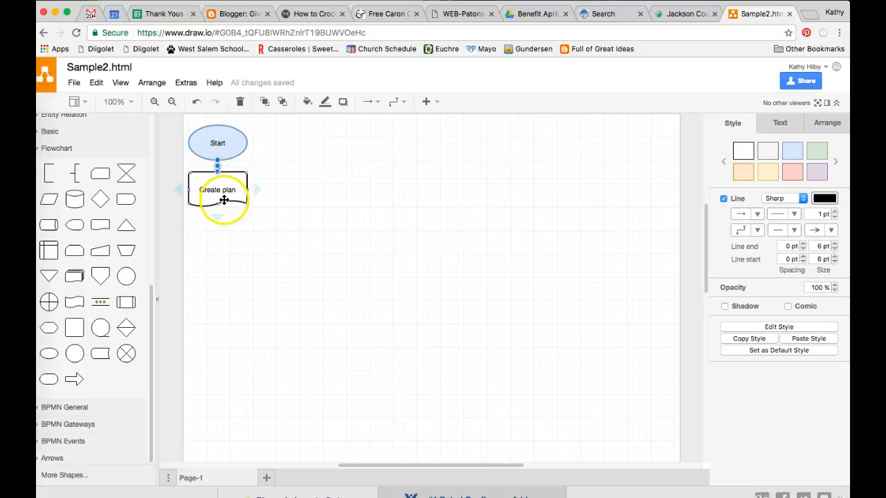
{"action": "left_click", "coordinate": [381, 231]}
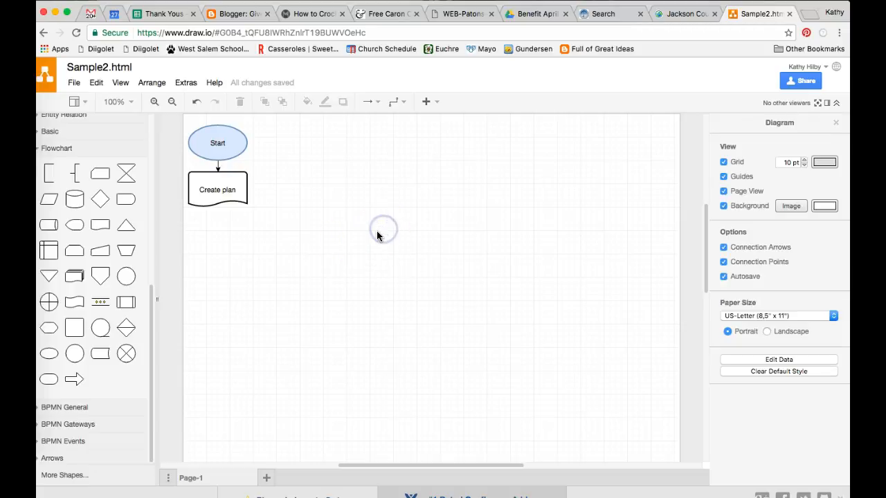
{"action": "left_click", "coordinate": [221, 191]}
{"action": "mouse_move", "coordinate": [222, 190]}
{"action": "left_mouse_down"}
{"action": "mouse_move", "coordinate": [222, 214]}
{"action": "mouse_move", "coordinate": [283, 182]}
{"action": "mouse_move", "coordinate": [301, 158]}
{"action": "mouse_move", "coordinate": [223, 199]}
{"action": "left_mouse_up"}
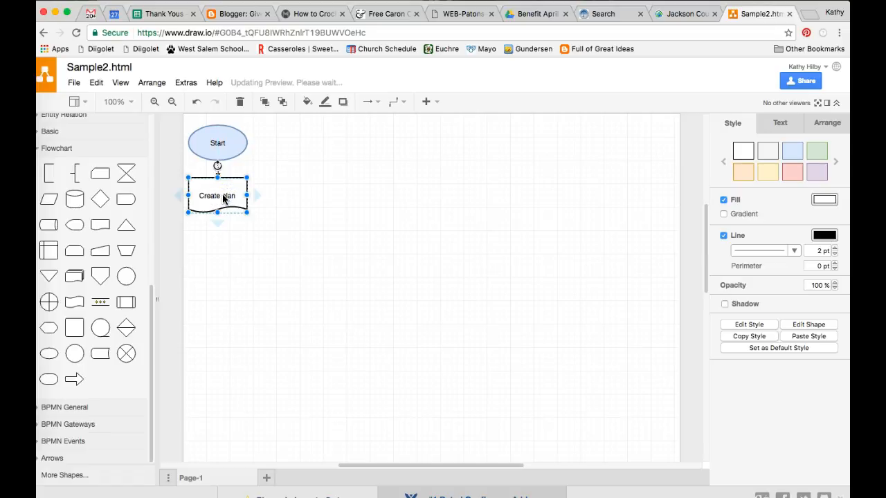
- Add a Process shape below Create plan and connect Create plan to it with an arrow
{"action": "mouse_move", "coordinate": [81, 320]}
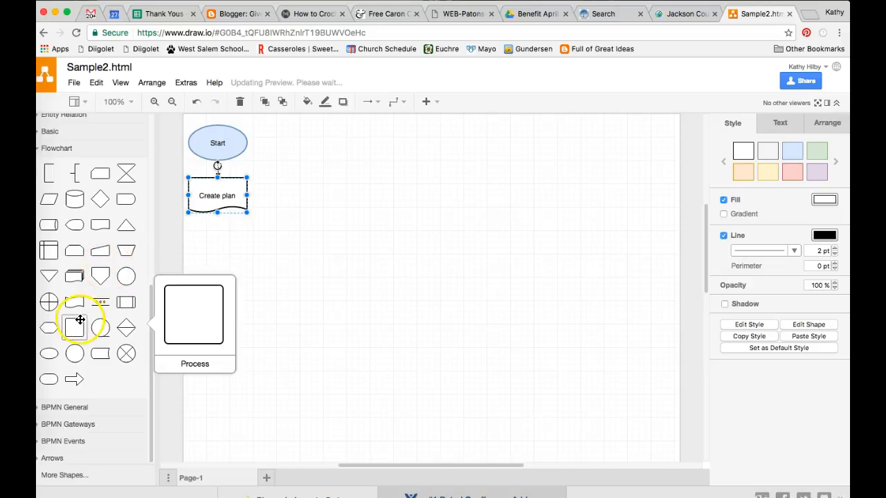
{"action": "left_click", "coordinate": [79, 327]}
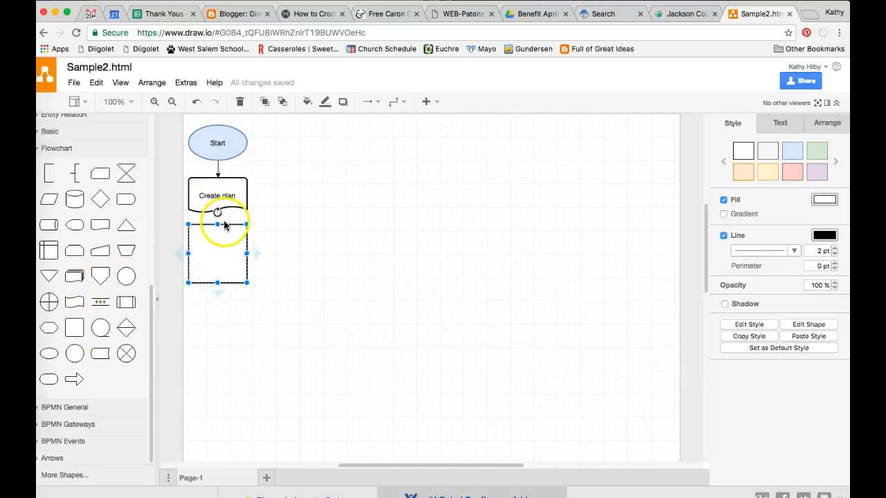
{"action": "left_click", "coordinate": [296, 207]}
{"action": "left_click", "coordinate": [222, 198]}
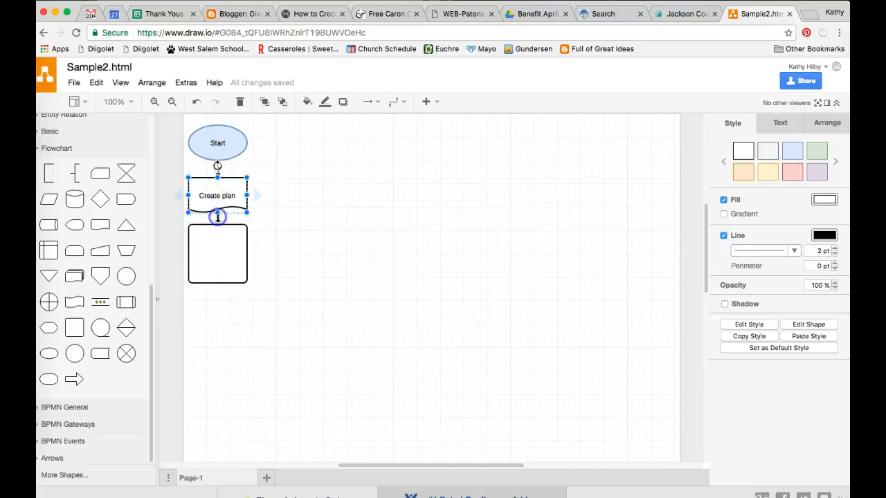
{"action": "left_click", "coordinate": [217, 220]}
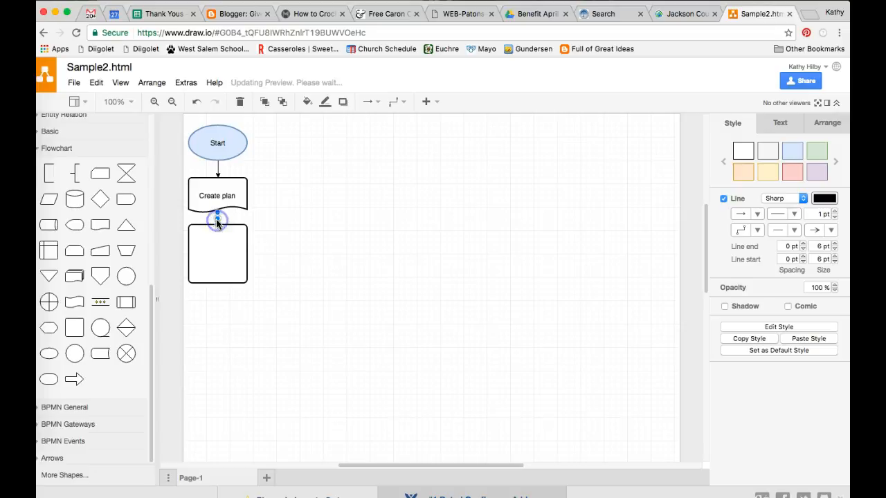
{"action": "left_click", "coordinate": [292, 254]}
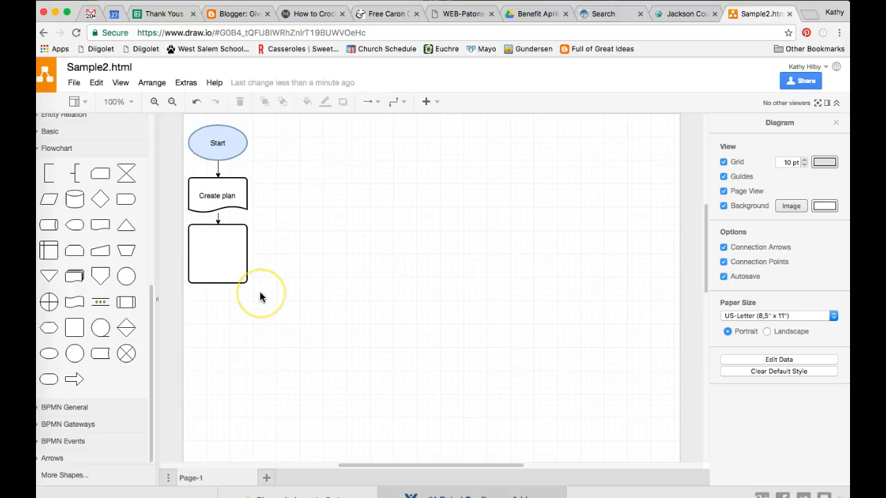
- Select all three shapes with their connectors and move them together slightly to the right
{"action": "left_click_drag", "start_coordinate": [260, 294], "coordinate": [236, 139]}
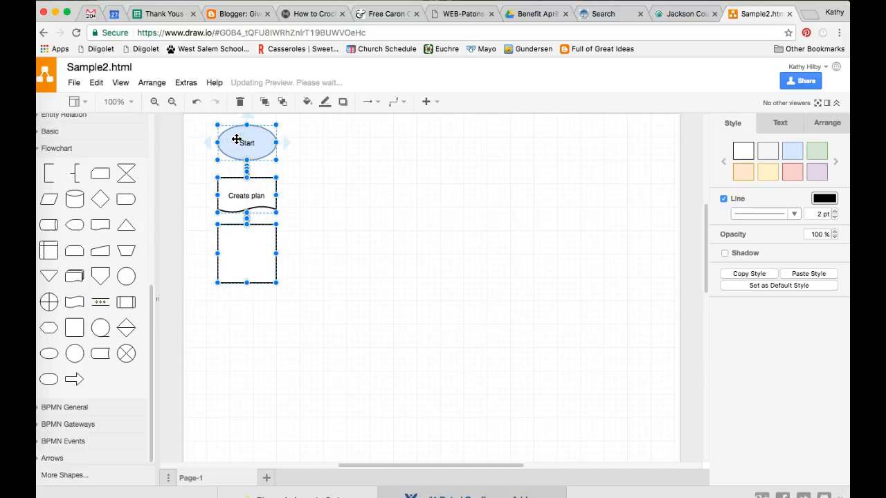
{"action": "left_click", "coordinate": [446, 309]}
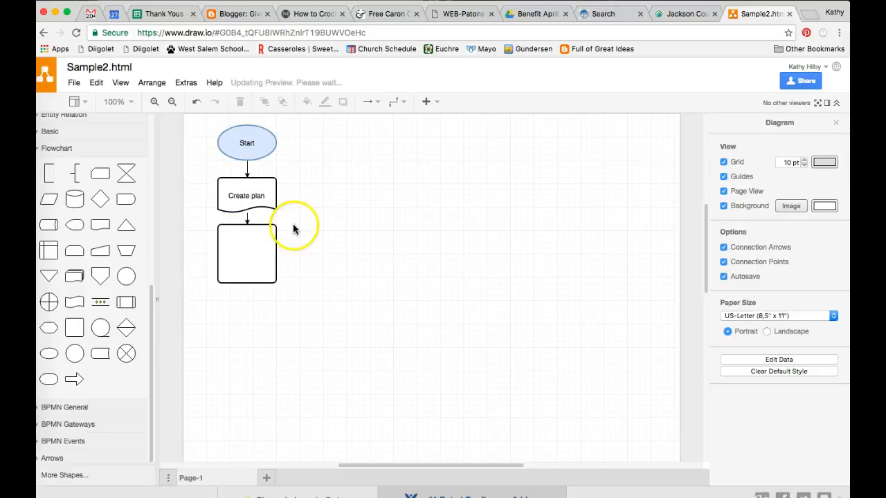
{"action": "left_click", "coordinate": [265, 202]}
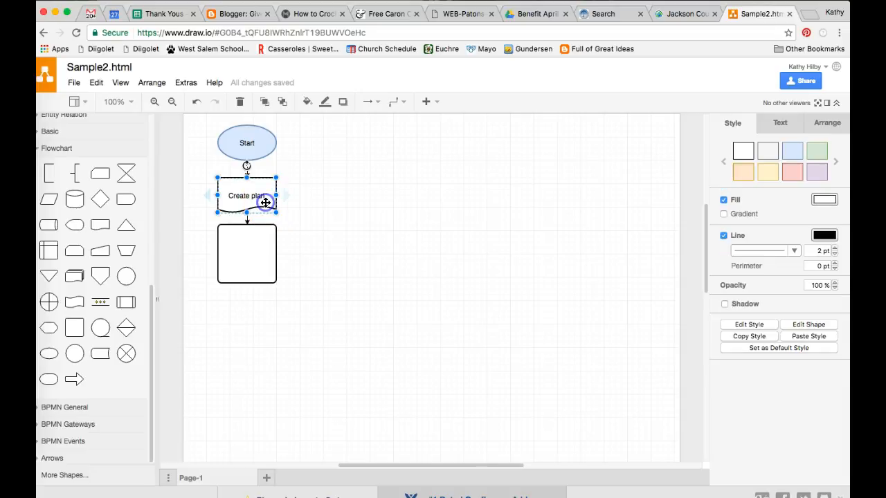
{"action": "left_click", "coordinate": [436, 104]}
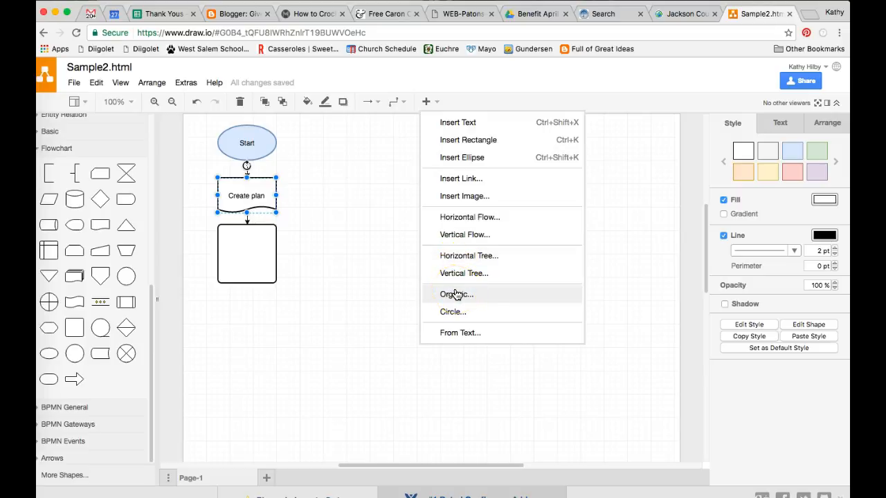
{"action": "left_click", "coordinate": [448, 181]}
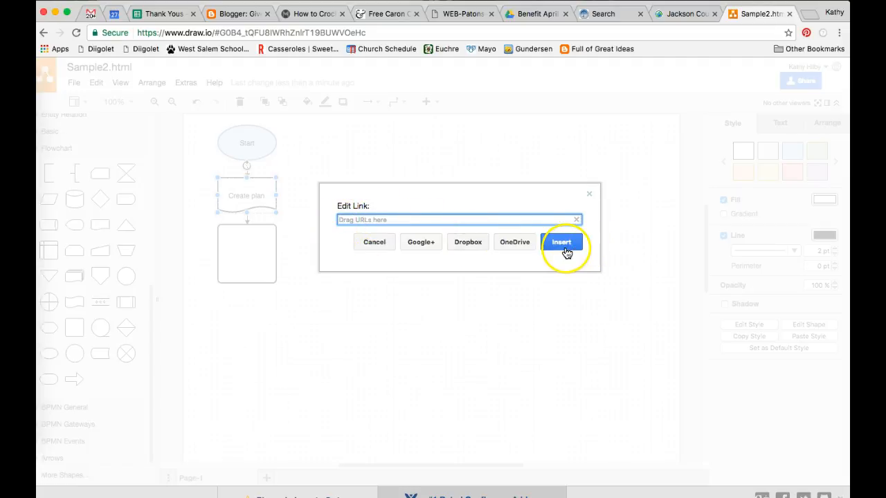
{"action": "left_click", "coordinate": [589, 195]}
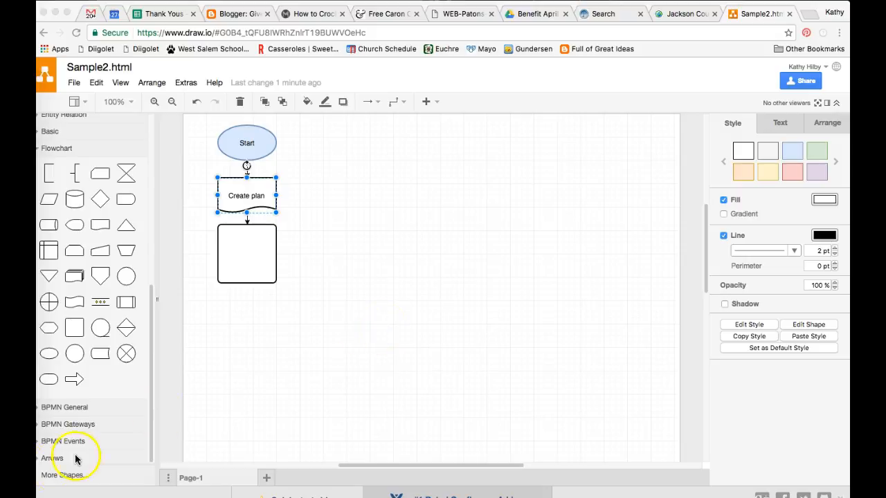
{"action": "left_click", "coordinate": [253, 416]}
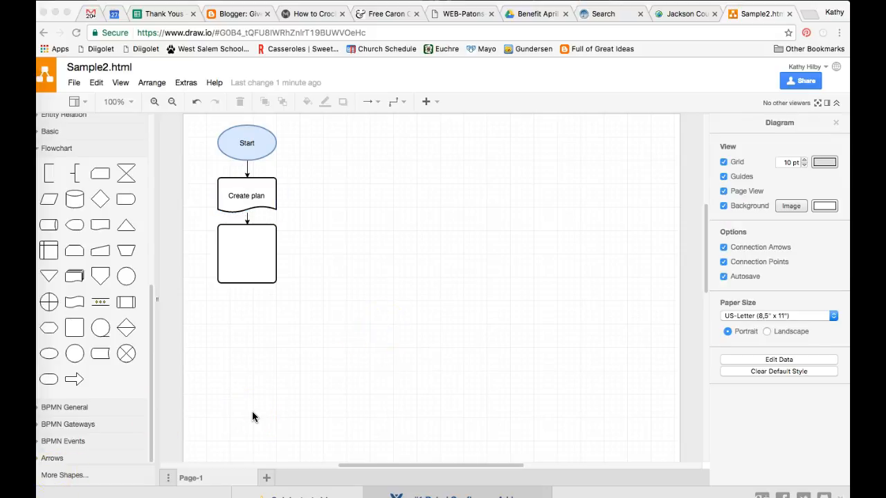
- Send the flowchart to print at 100% on US-Letter paper in portrait orientation
{"action": "left_click", "coordinate": [76, 83]}
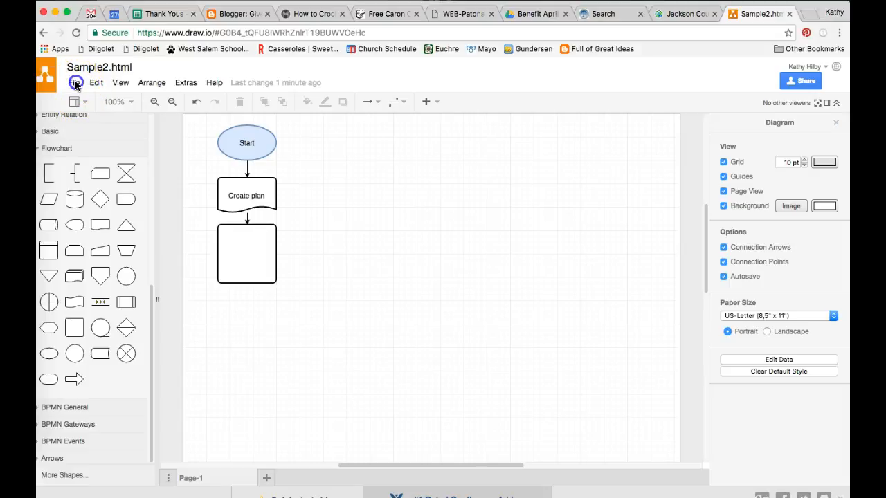
{"action": "left_click", "coordinate": [75, 83]}
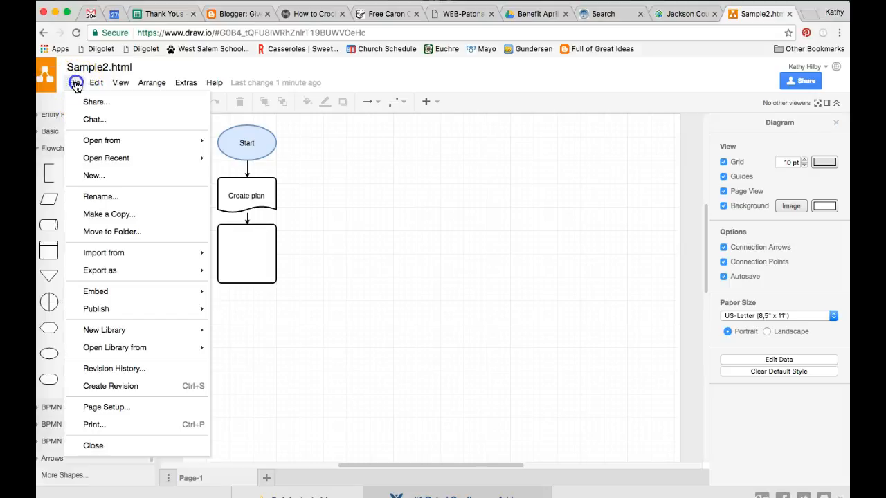
{"action": "left_click", "coordinate": [111, 428]}
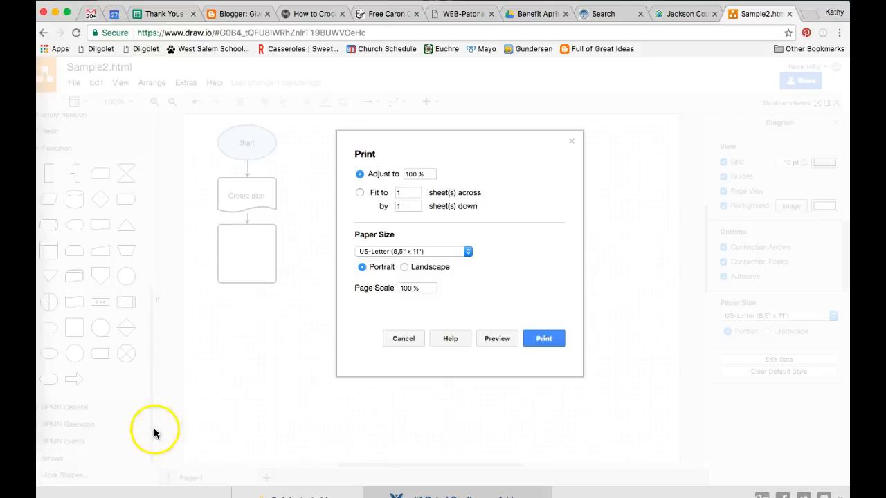
{"action": "left_click", "coordinate": [544, 338]}
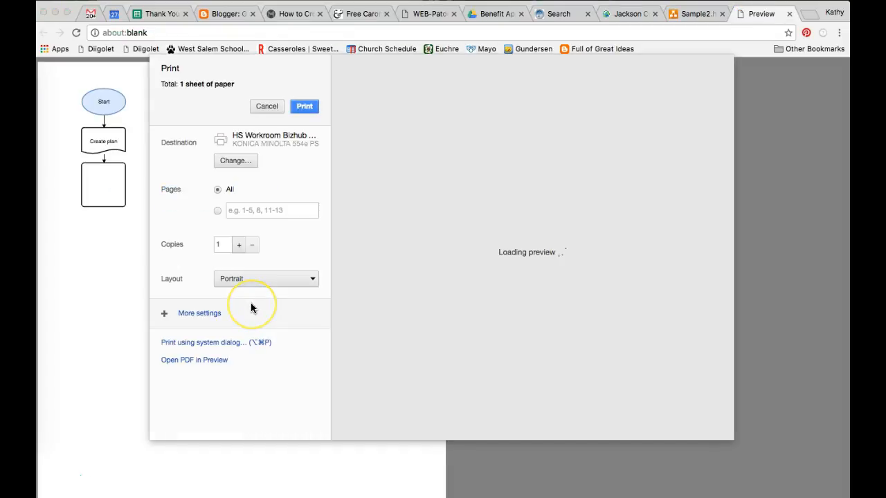